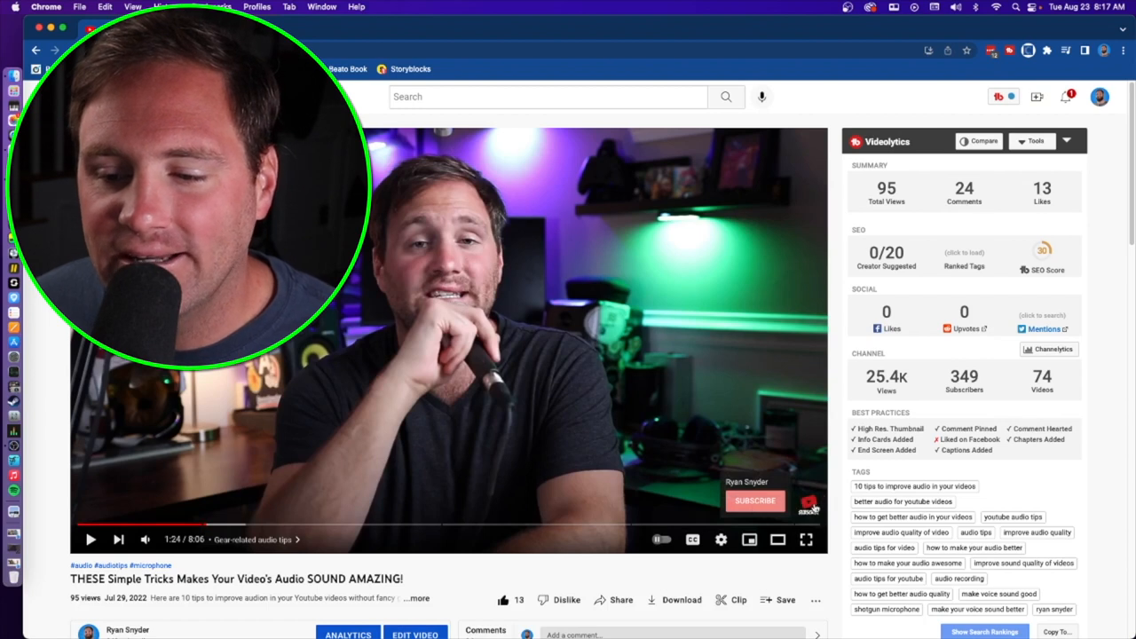
- Visit the channel page from a video's current watermark, then return to the video
{"action": "left_click", "coordinate": [811, 506]}
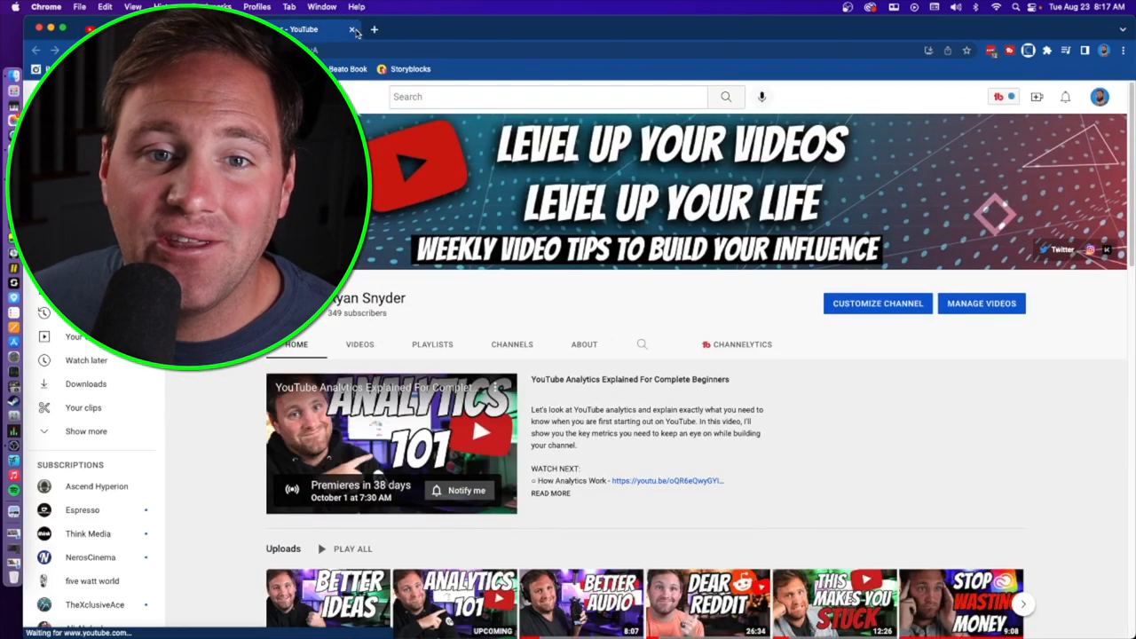
{"action": "left_click", "coordinate": [354, 30]}
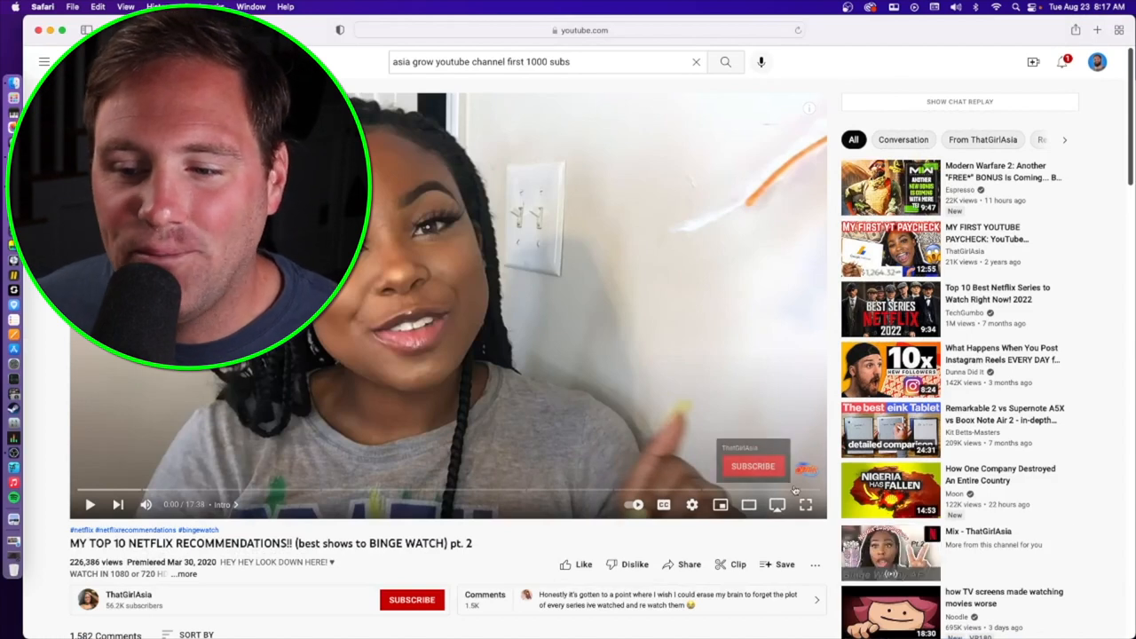
{"action": "mouse_move", "coordinate": [807, 505]}
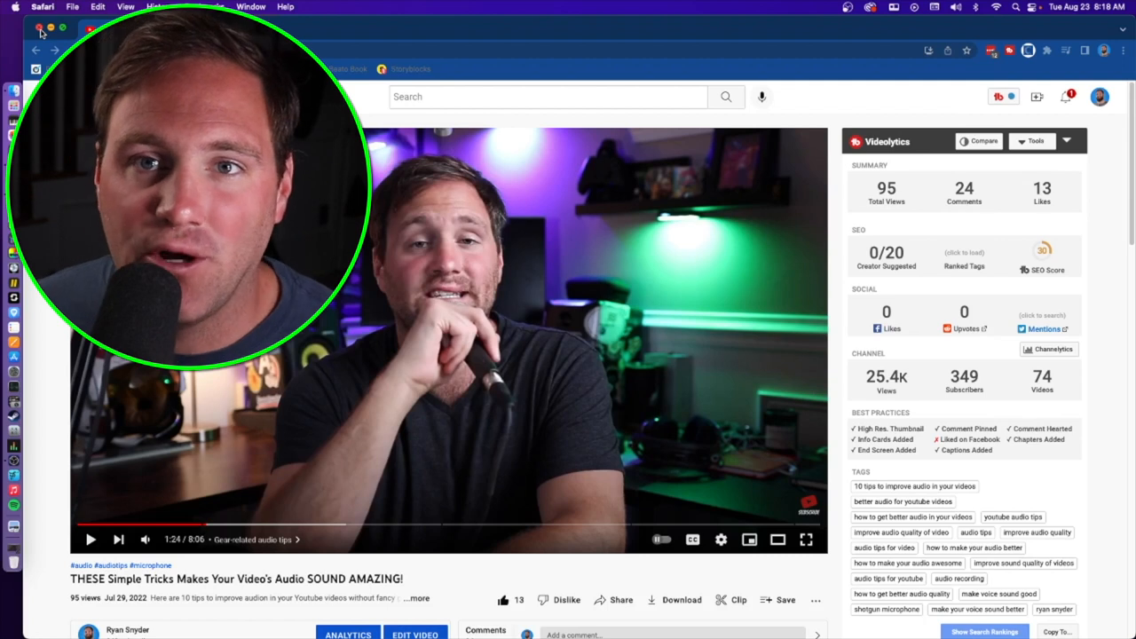
- From the account menu, reach YouTube Studio's Customization Branding settings
{"action": "left_click", "coordinate": [1099, 97]}
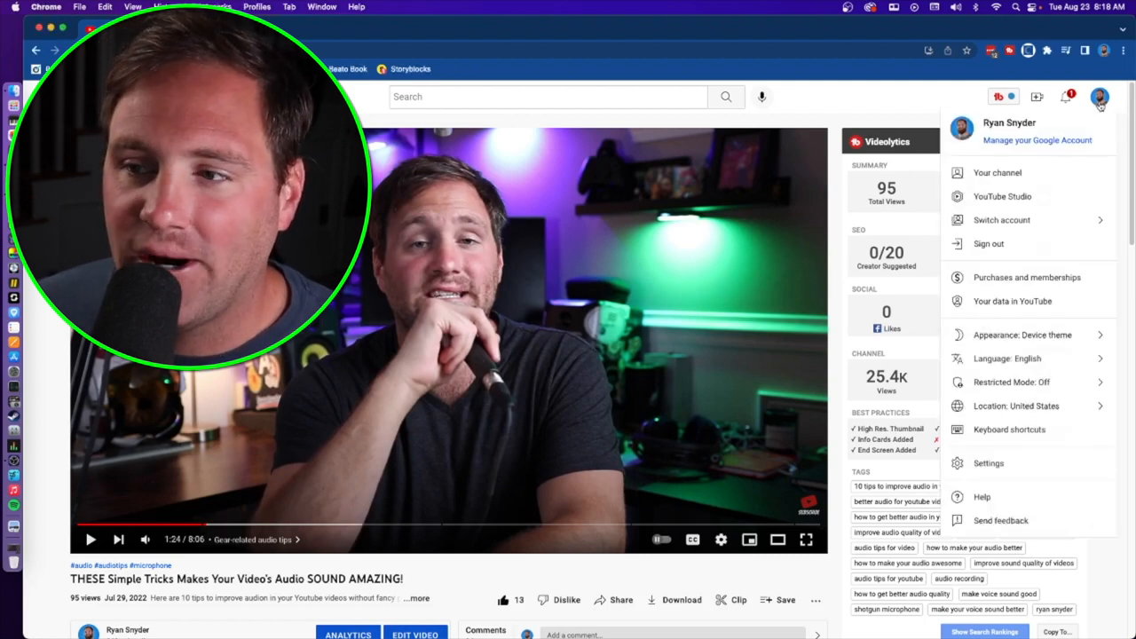
{"action": "left_click", "coordinate": [1060, 203]}
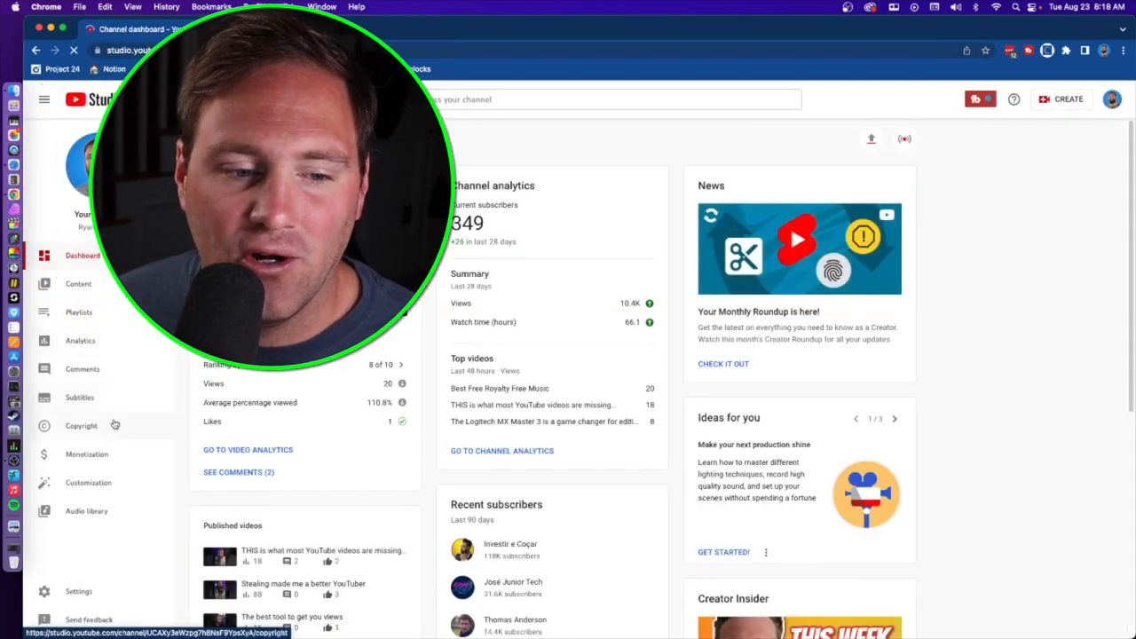
{"action": "left_click", "coordinate": [89, 482]}
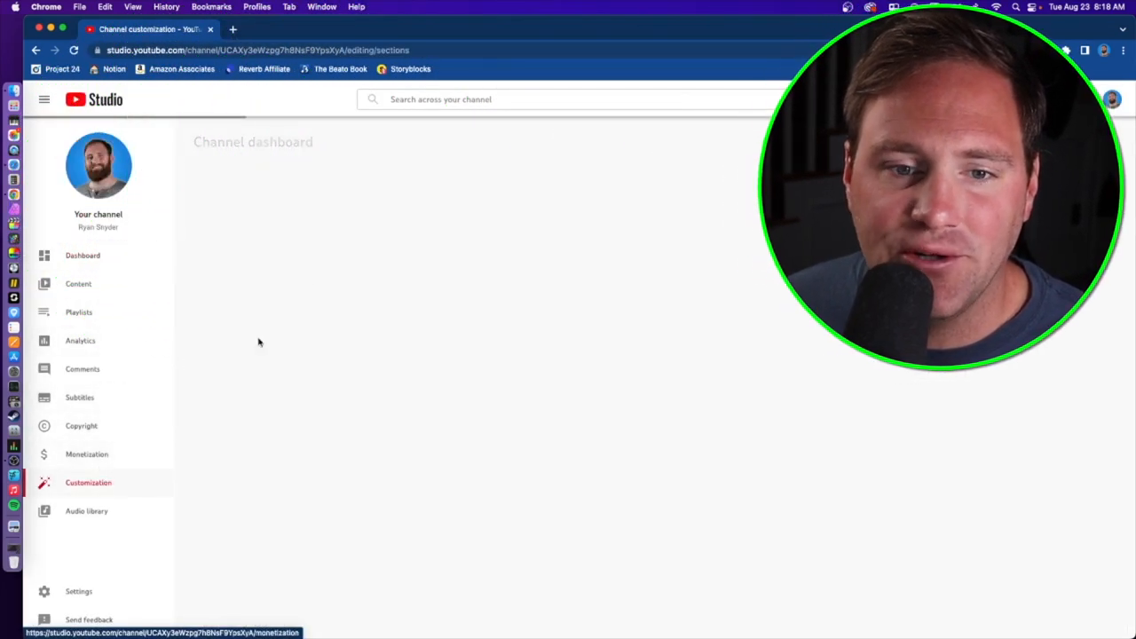
{"action": "left_click", "coordinate": [262, 174]}
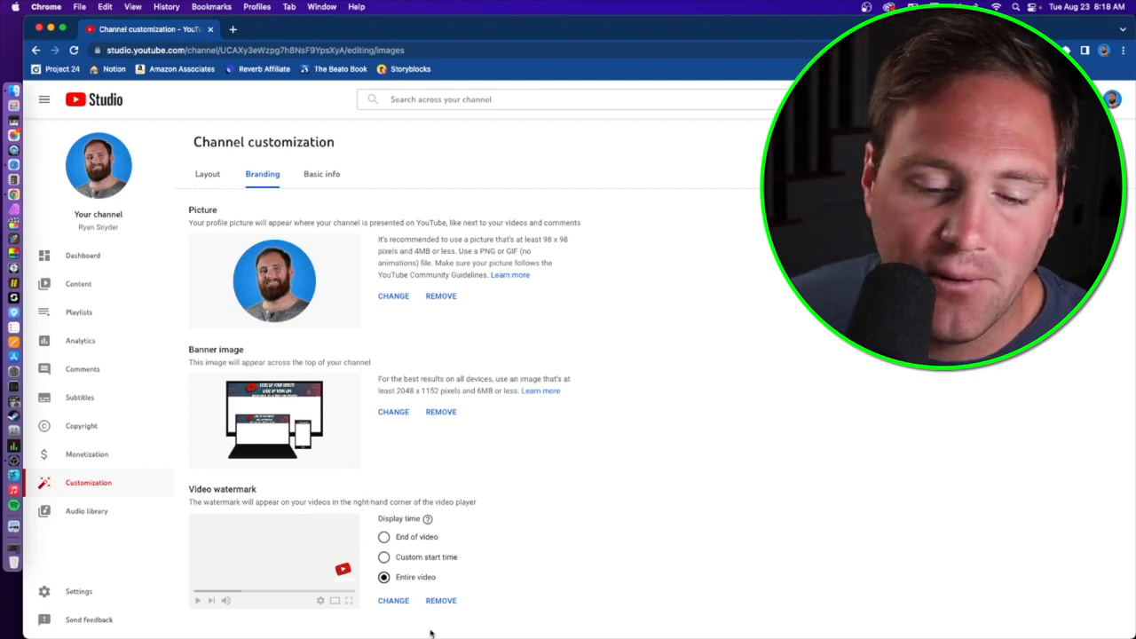
- Replace the video watermark image with Charizard.png from the Desktop
{"action": "left_click", "coordinate": [393, 601]}
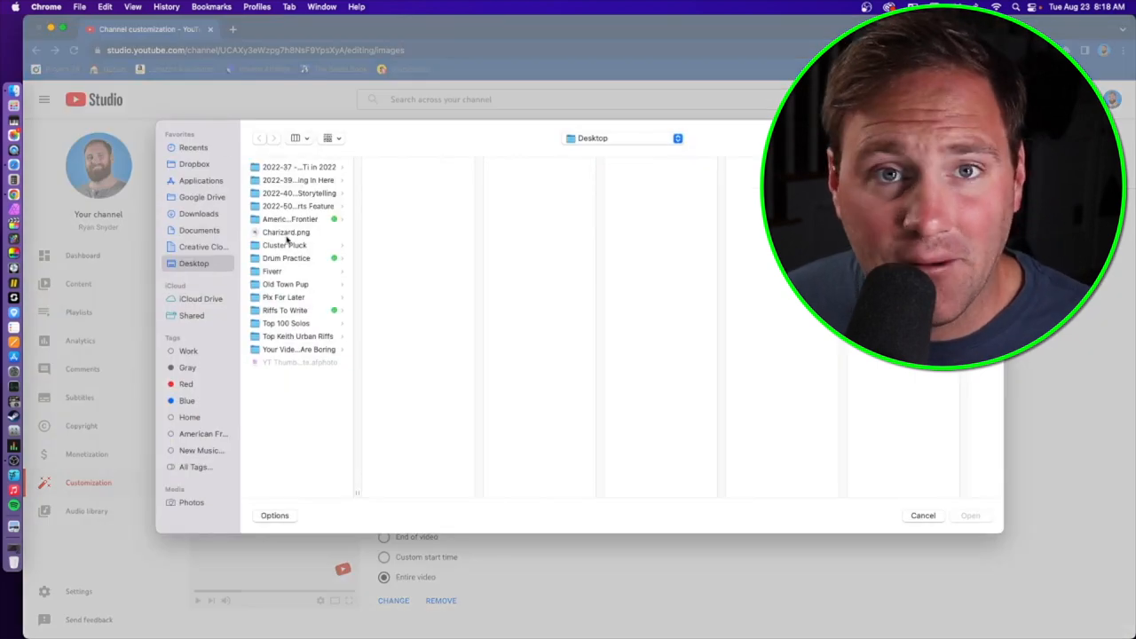
{"action": "left_click", "coordinate": [286, 233]}
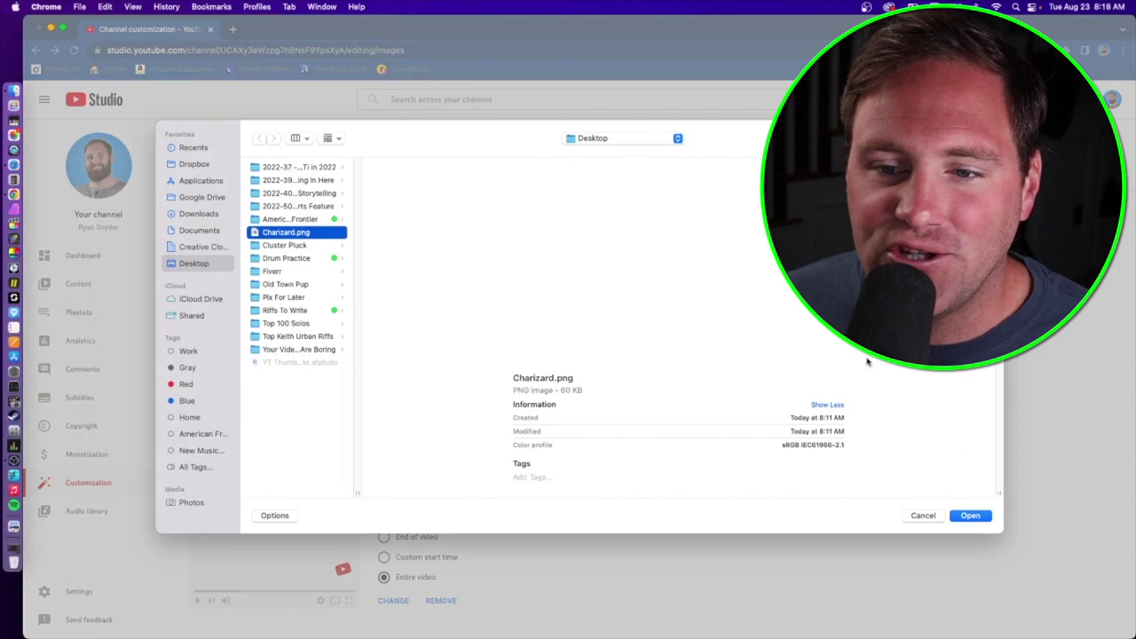
{"action": "left_click", "coordinate": [969, 516]}
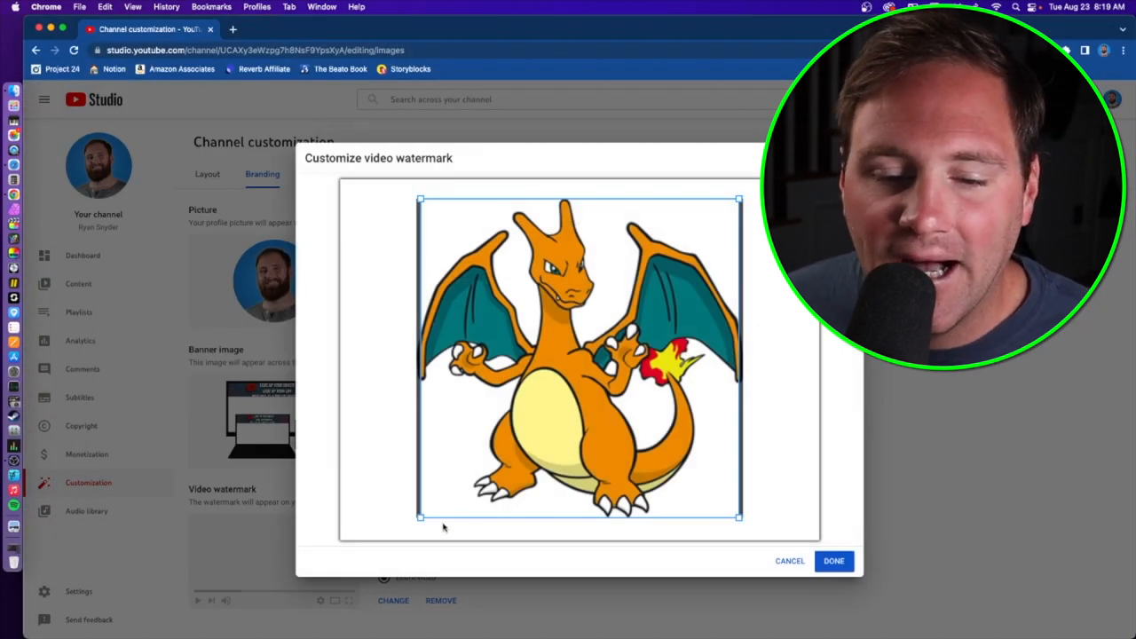
- Crop to keep the whole Charizard image and apply it as the watermark
{"action": "left_click_drag", "start_coordinate": [419, 518], "coordinate": [378, 537]}
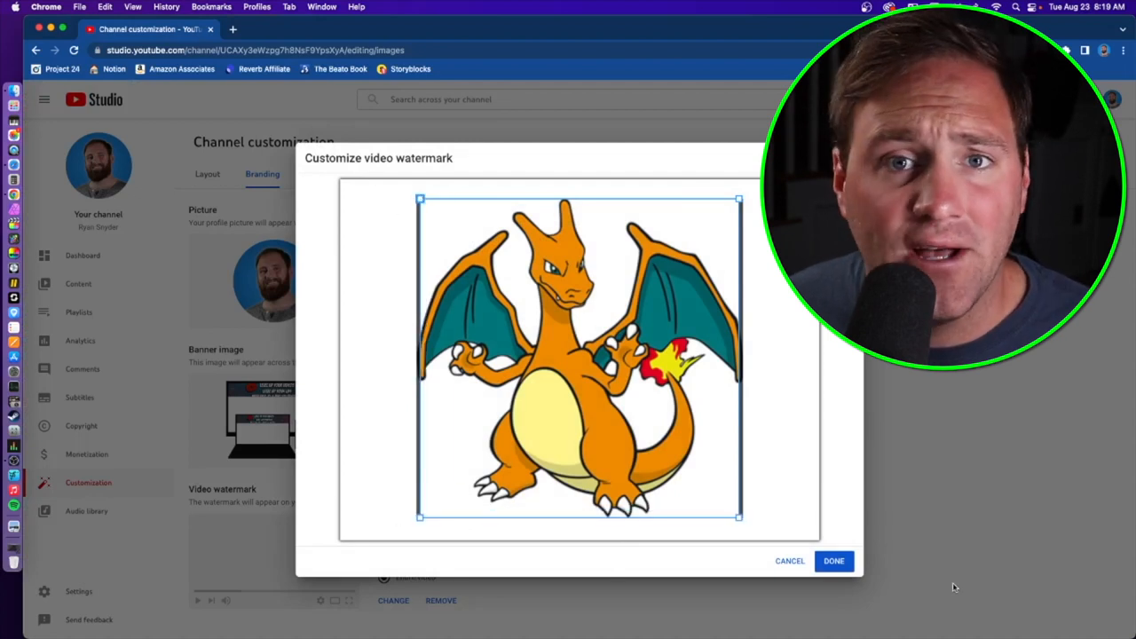
{"action": "left_click", "coordinate": [833, 561]}
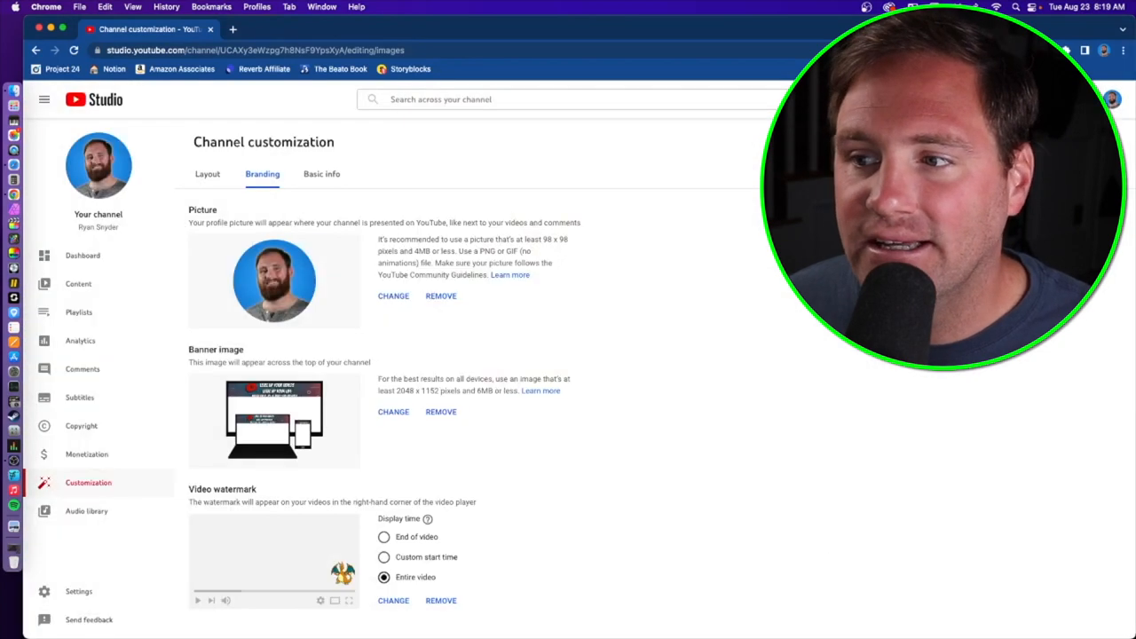
- Publish the Charizard watermark change and head to the public channel page
{"action": "left_click", "coordinate": [1096, 169]}
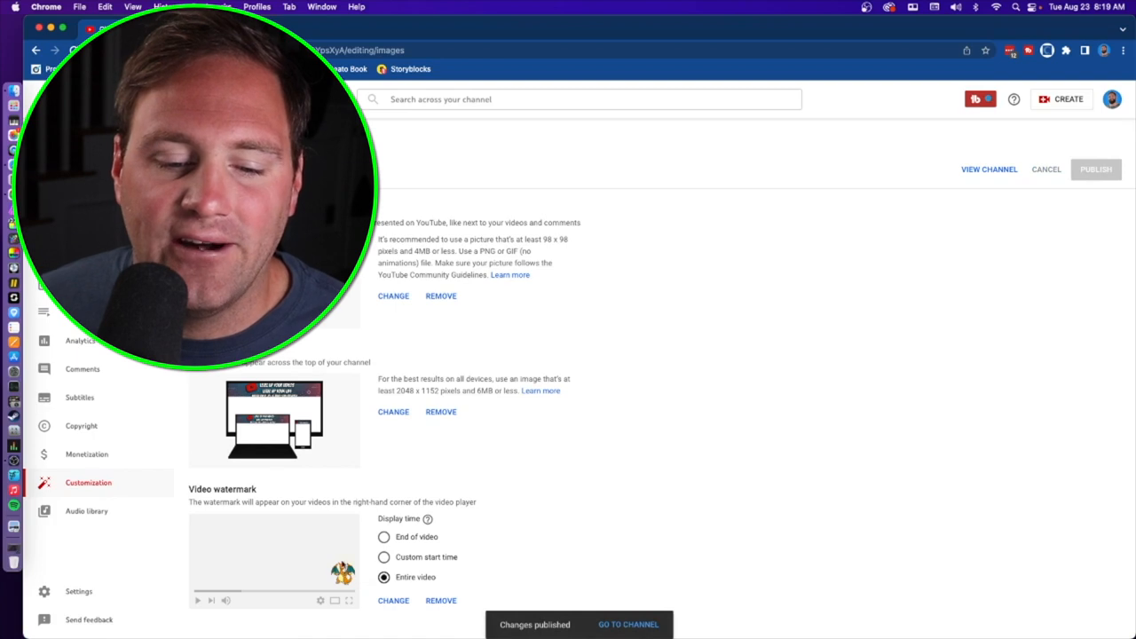
{"action": "left_click", "coordinate": [1012, 169]}
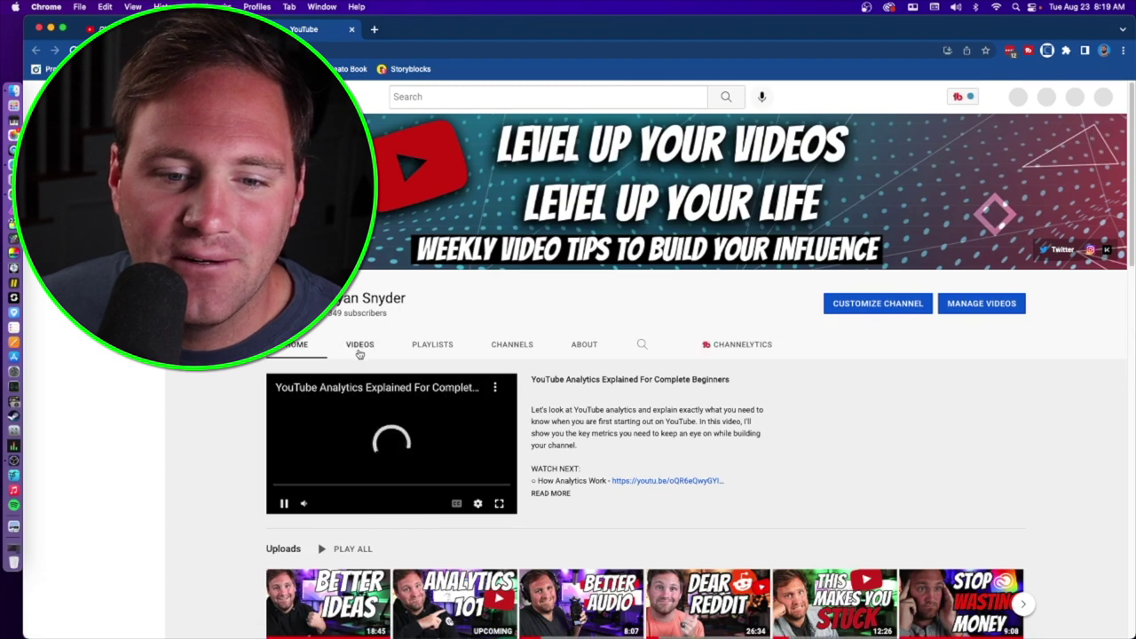
- From the Videos tab, play and pause '7 Best Tools For Video Ideas' showing the Charizard watermark
{"action": "left_click", "coordinate": [360, 344]}
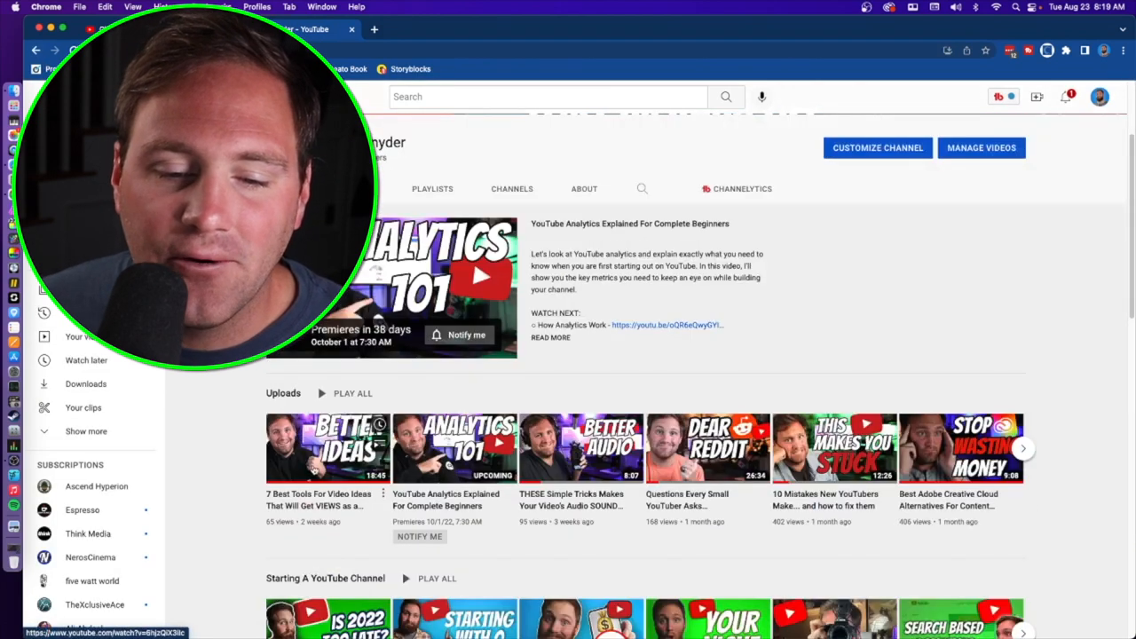
{"action": "left_click", "coordinate": [329, 599]}
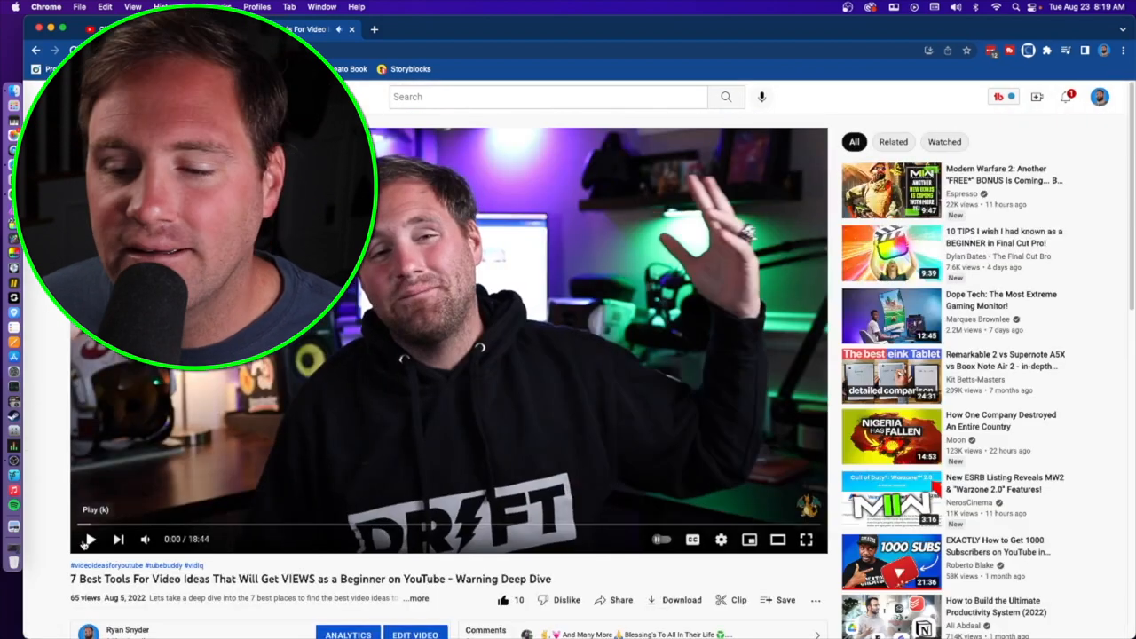
{"action": "key", "text": "space"}
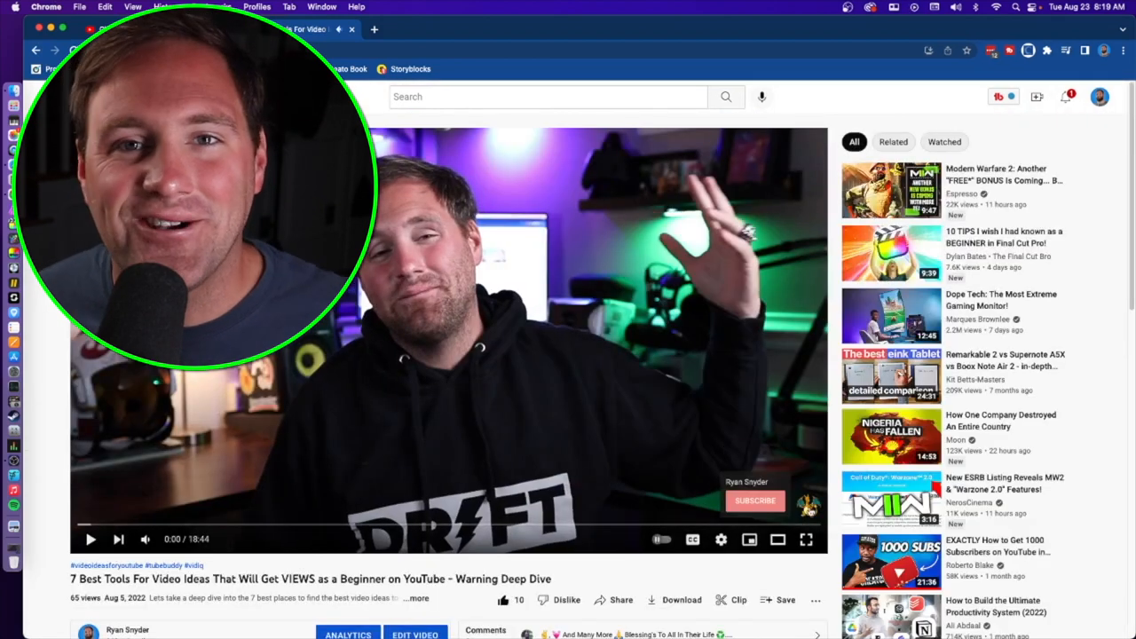